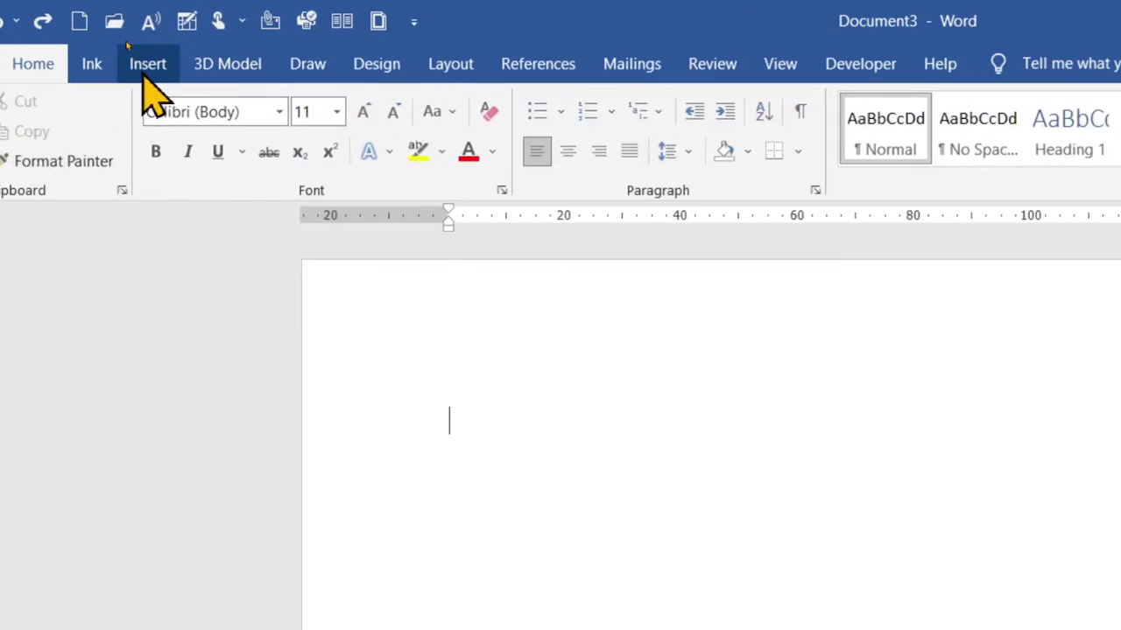
# Step: Insert a 2x1 table (one row, two columns) at the top of the blank page
pyautogui.click(127, 42)
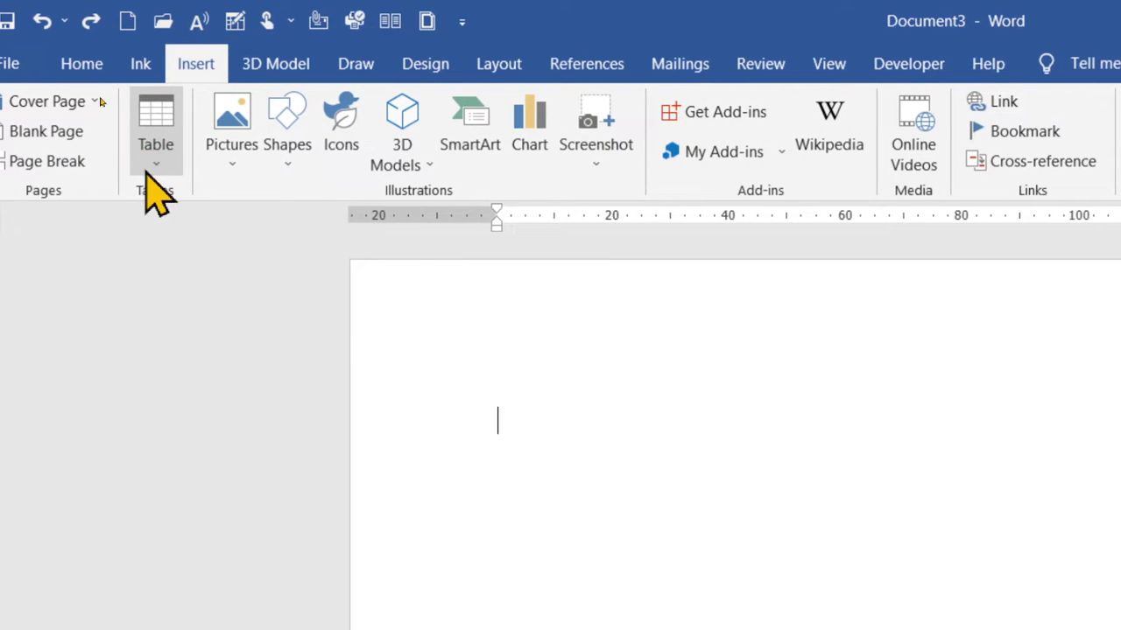
pyautogui.click(146, 170)
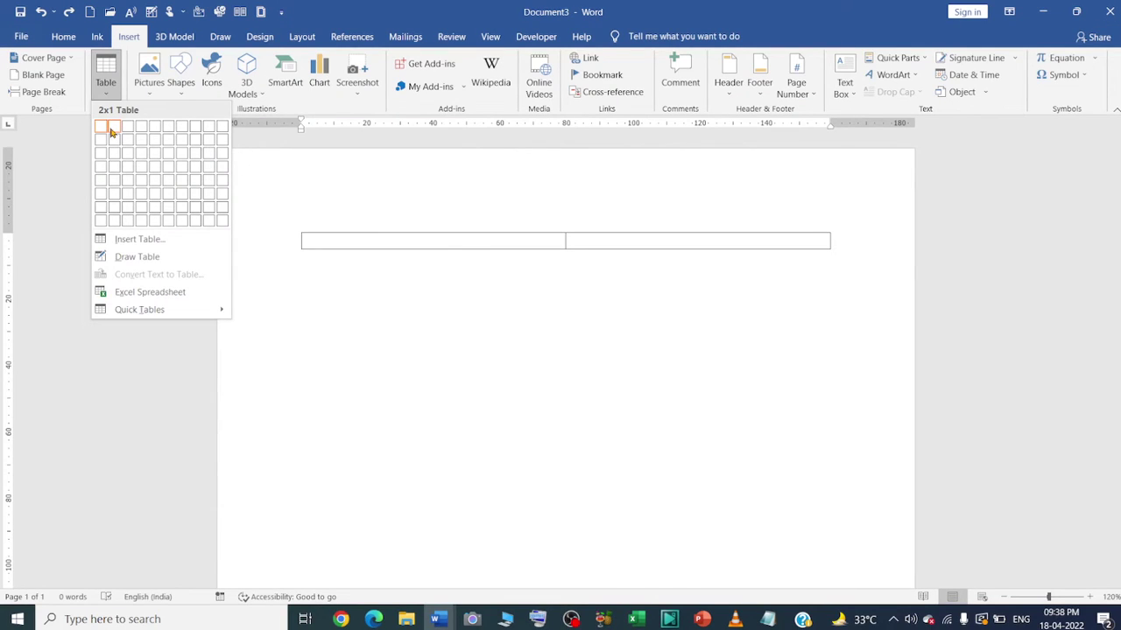
pyautogui.click(111, 131)
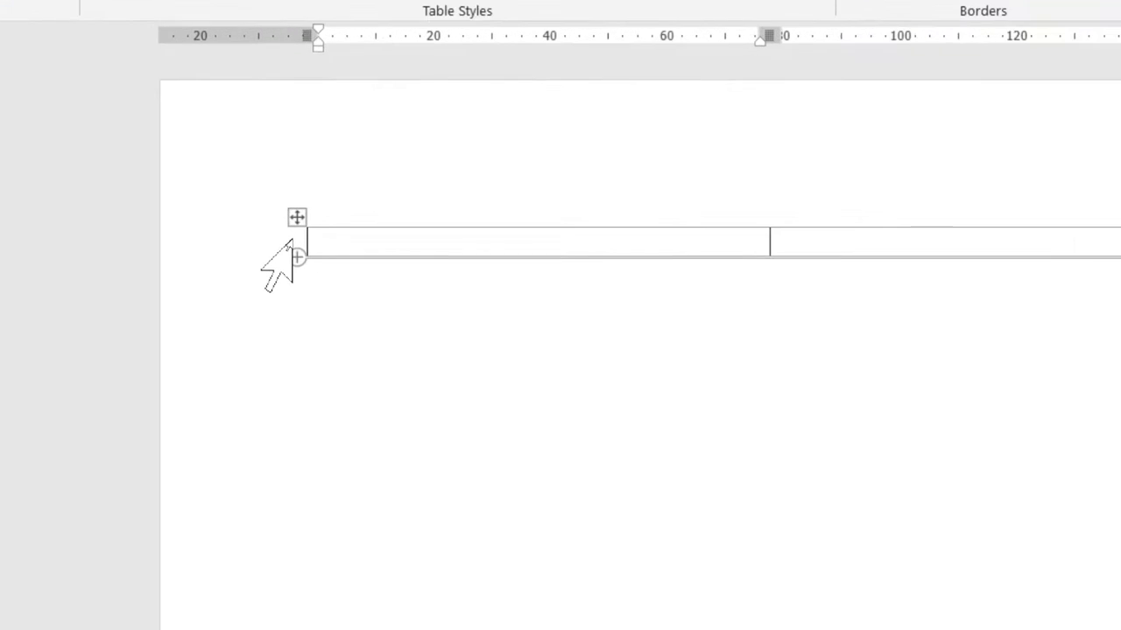
# Step: Select the whole 2x1 holder table and bring up its Table Properties
pyautogui.click(292, 241)
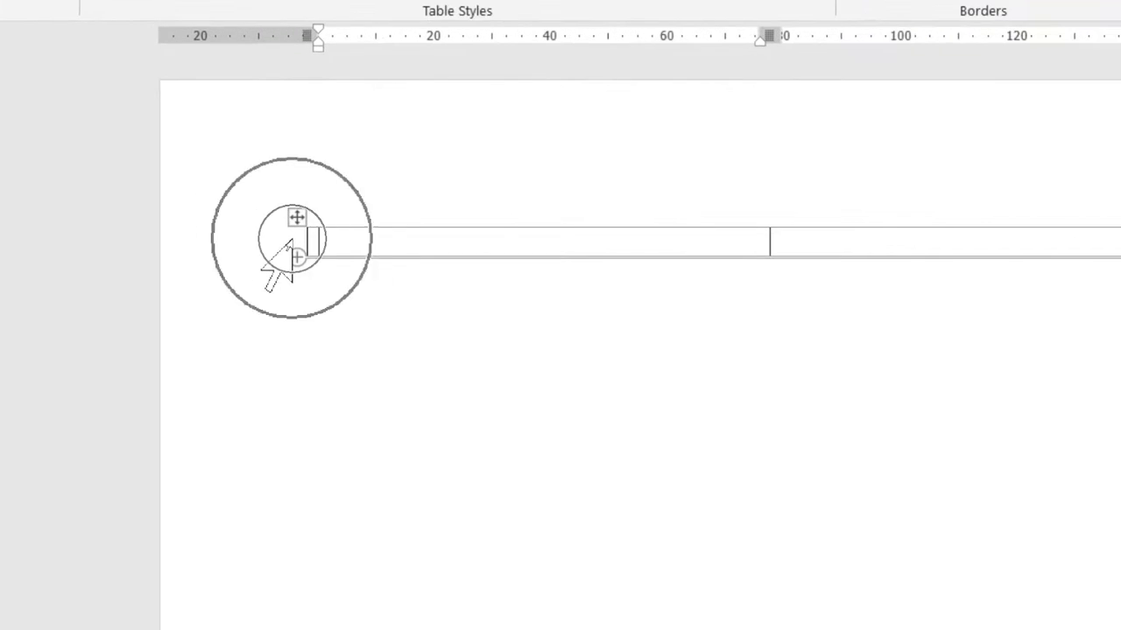
pyautogui.click(298, 219)
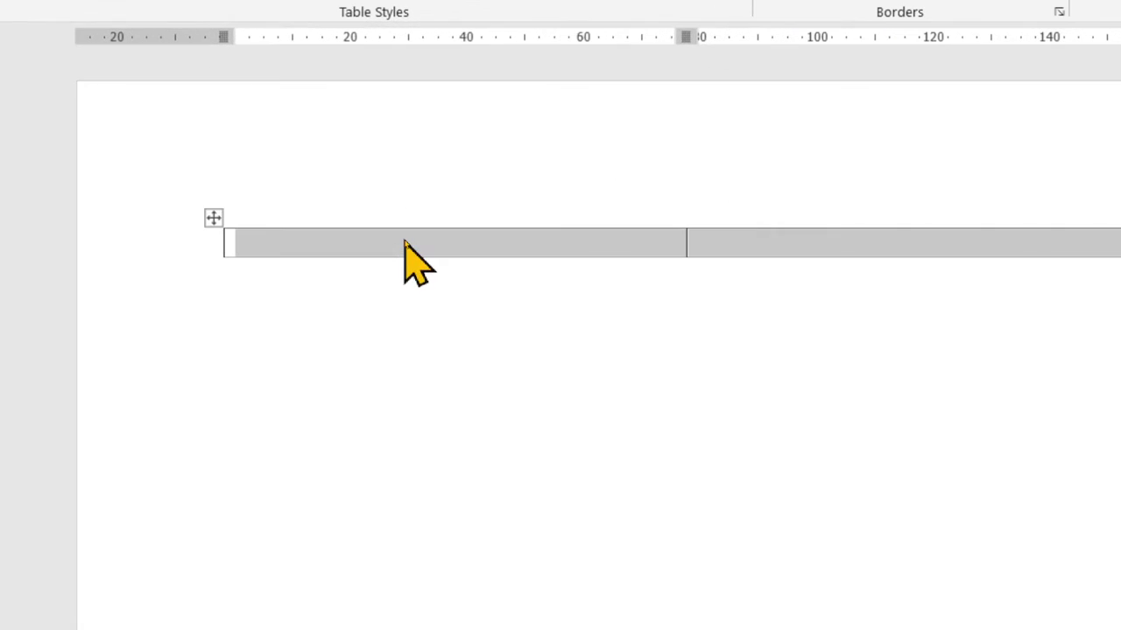
pyautogui.rightClick(404, 242)
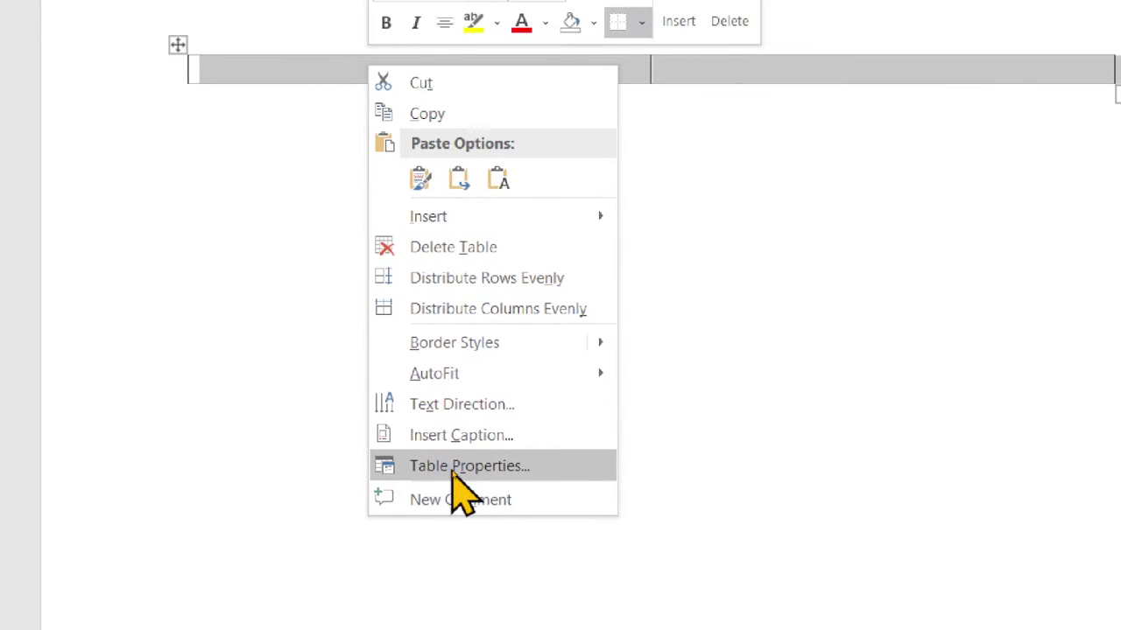
pyautogui.click(453, 470)
pyautogui.click(452, 470)
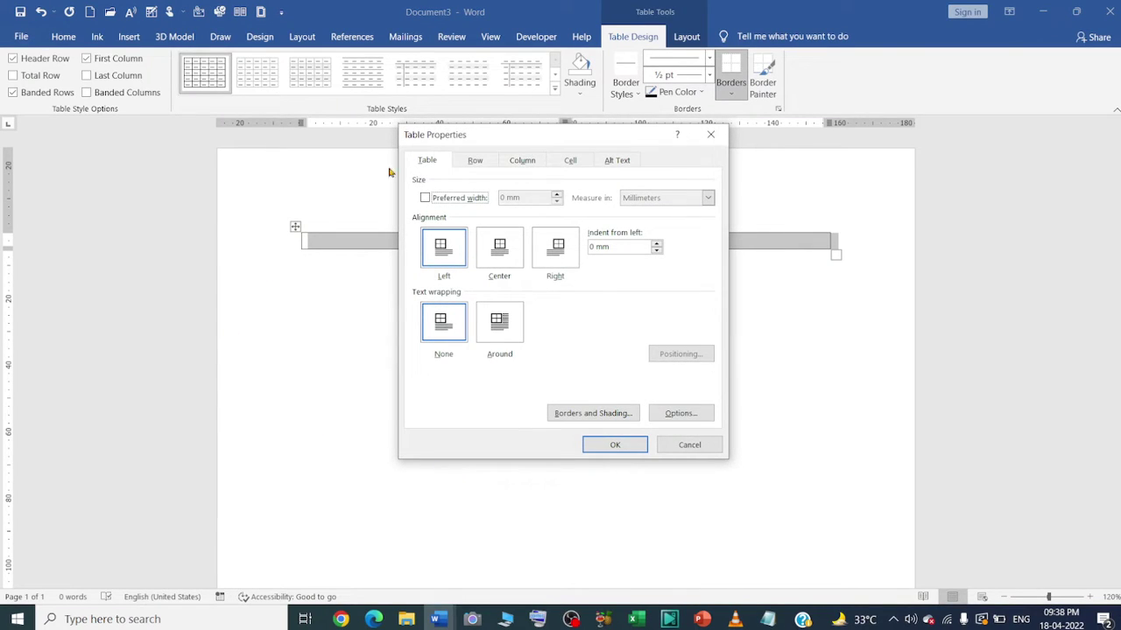
# Step: Set the holder table's borders to None in Borders and Shading and apply it
pyautogui.moveTo(518, 138); pyautogui.dragTo(508, 169)
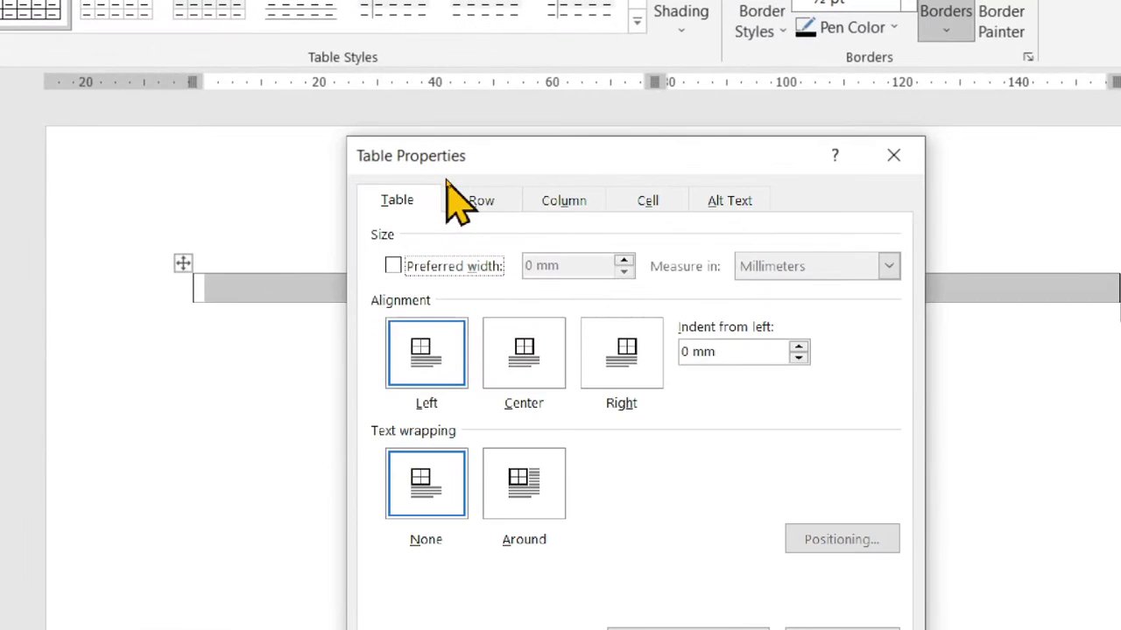
pyautogui.click(447, 184)
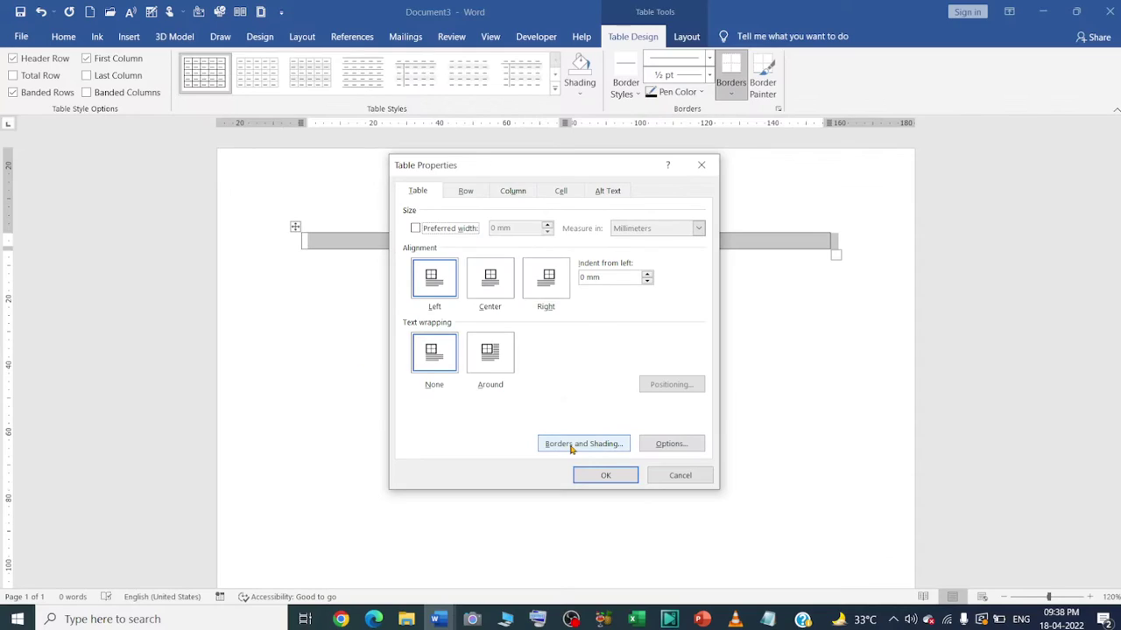
pyautogui.click(570, 449)
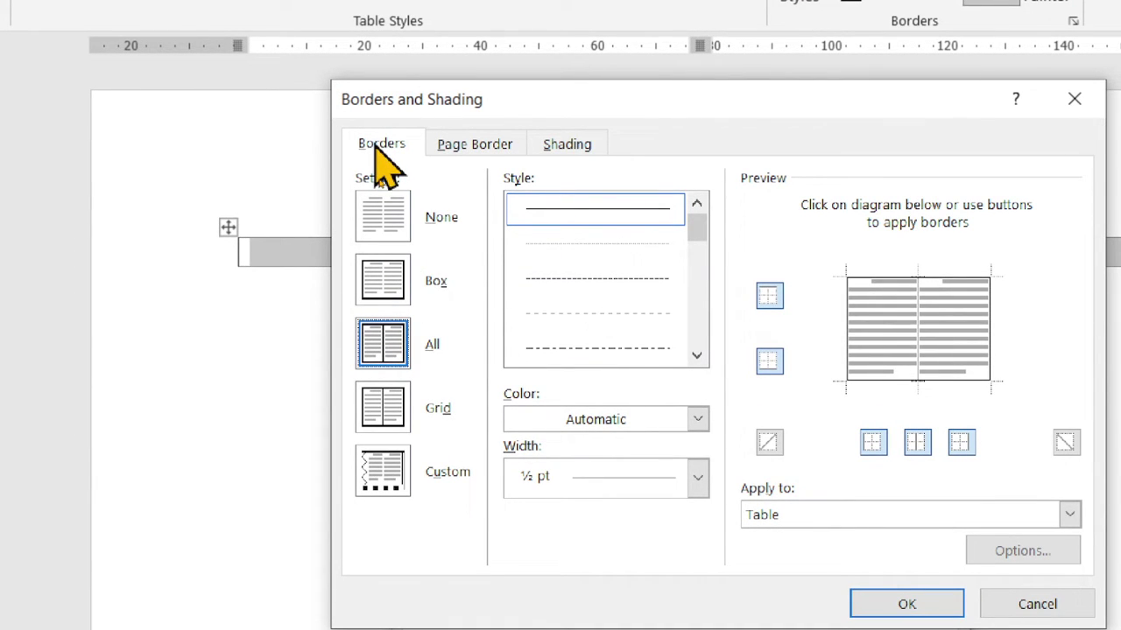
pyautogui.click(384, 226)
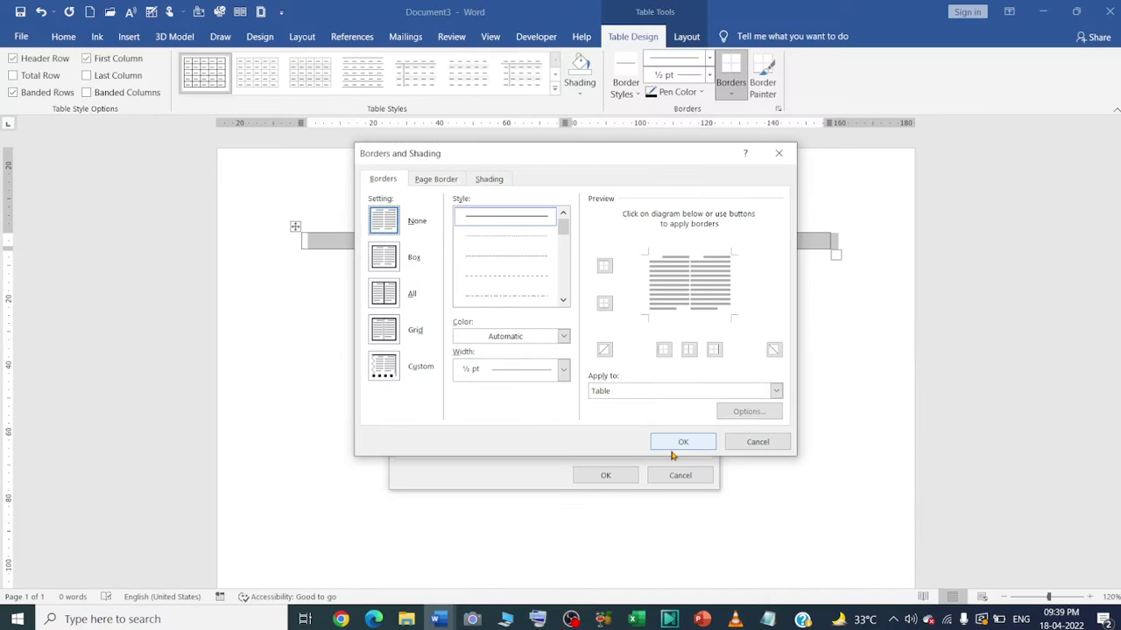
pyautogui.click(682, 446)
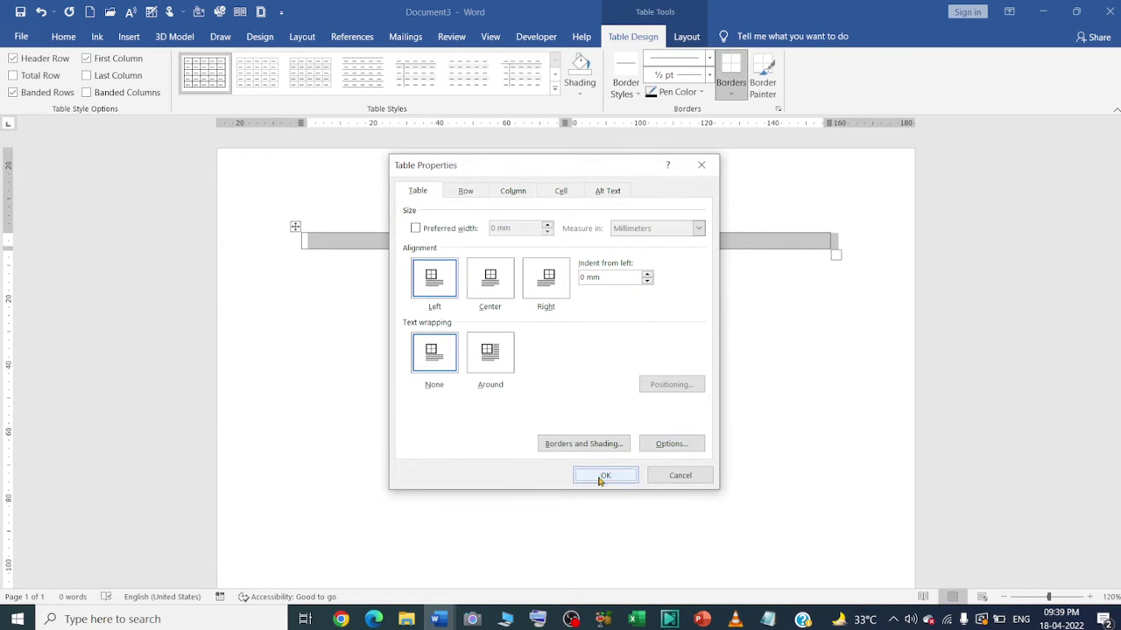
pyautogui.click(598, 476)
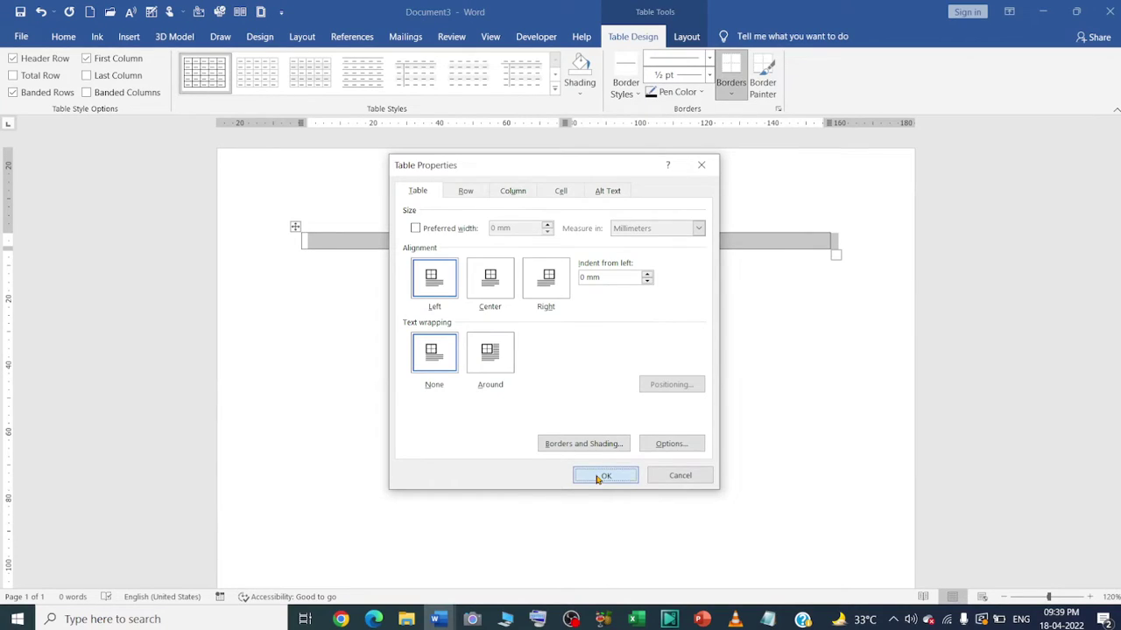
pyautogui.click(601, 476)
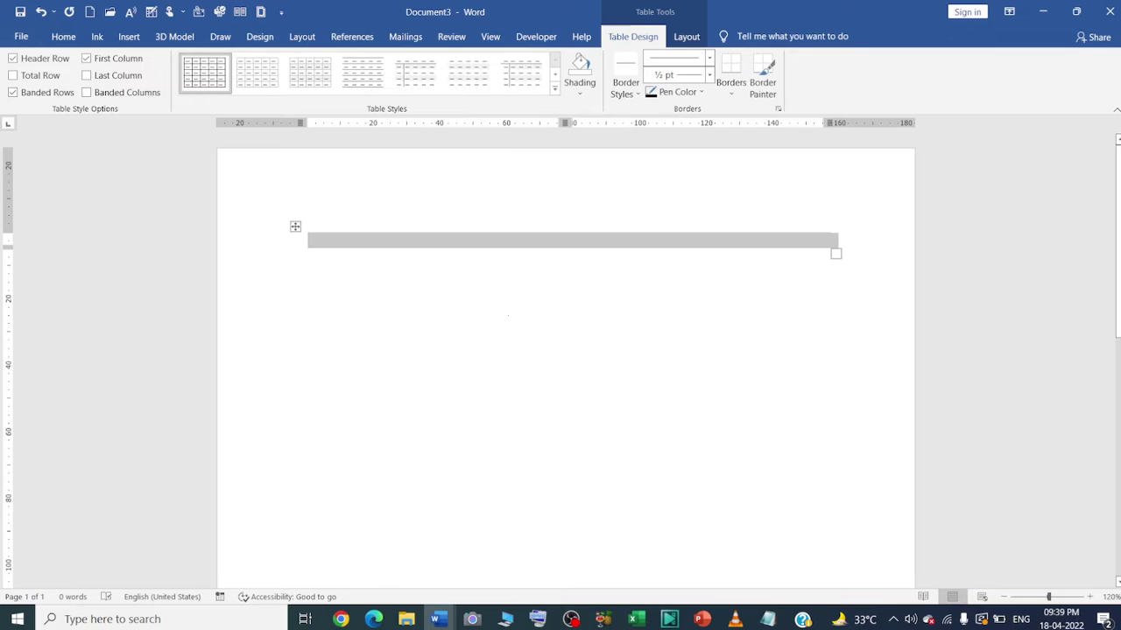
pyautogui.click(610, 296)
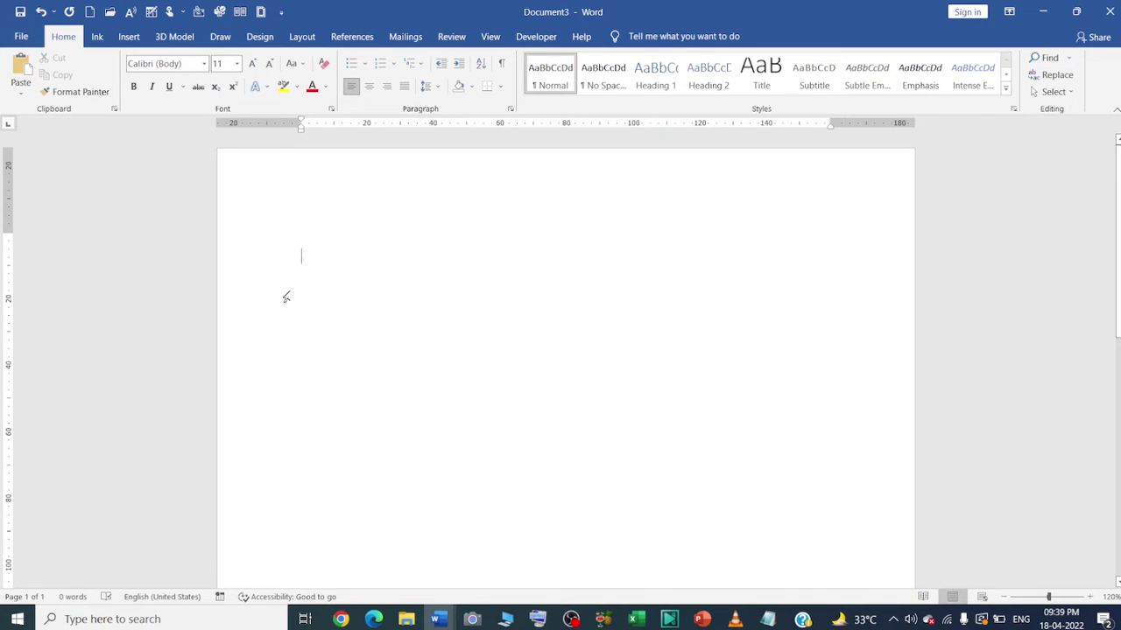
pyautogui.hotkey('ctrl', 'z')
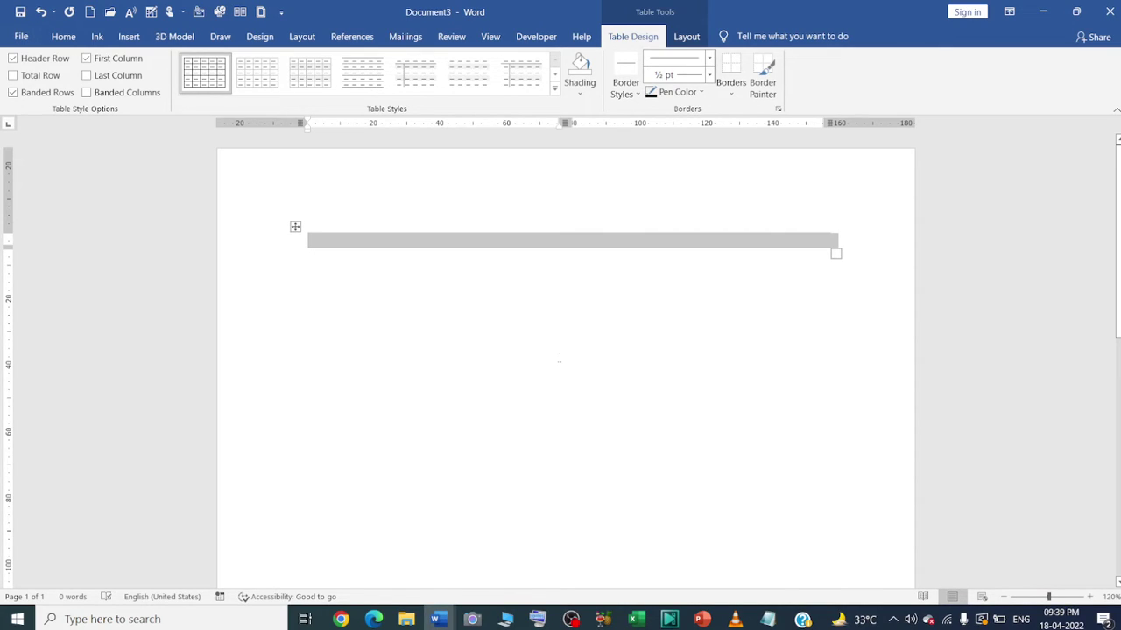
pyautogui.click(328, 246)
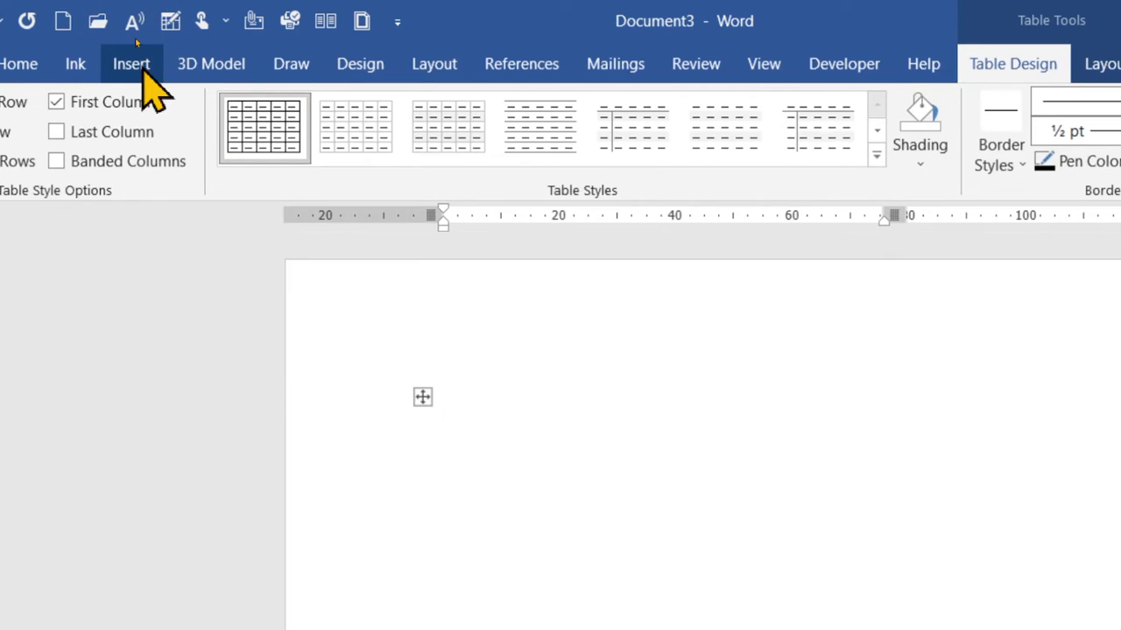
# Step: Insert a 5-column, 6-row table into the left cell of the holder table
pyautogui.click(141, 72)
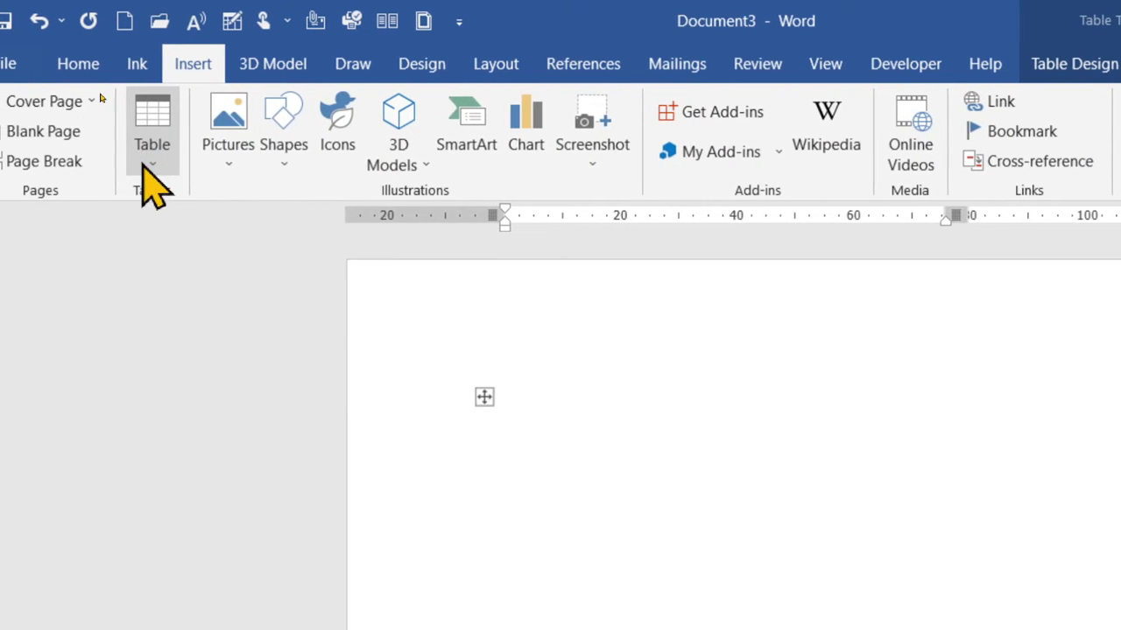
pyautogui.click(144, 164)
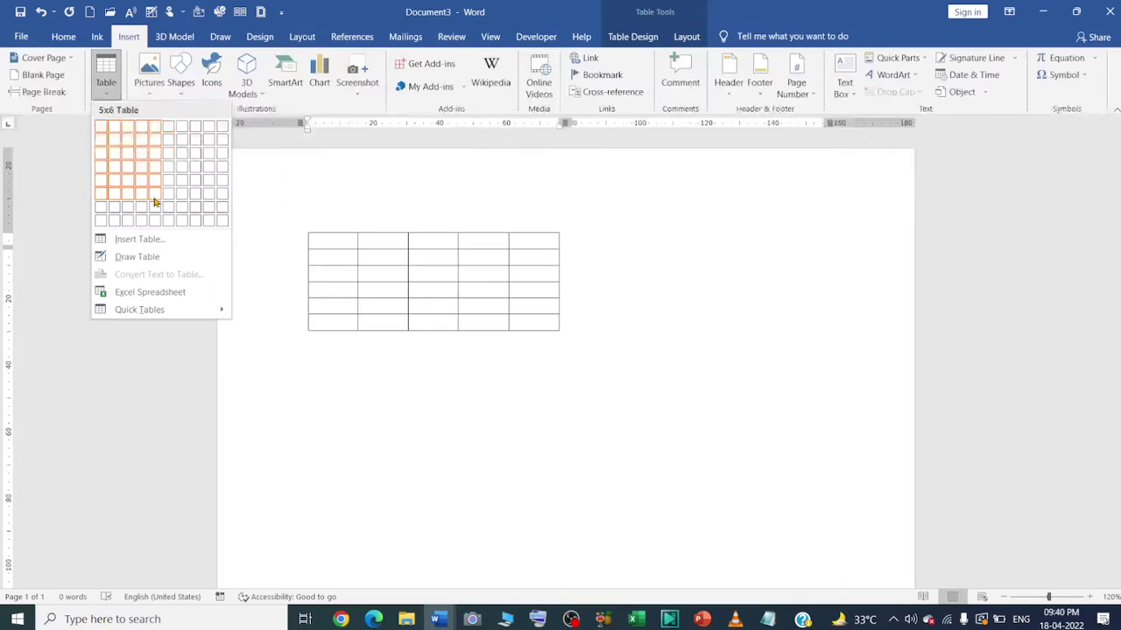
pyautogui.click(155, 202)
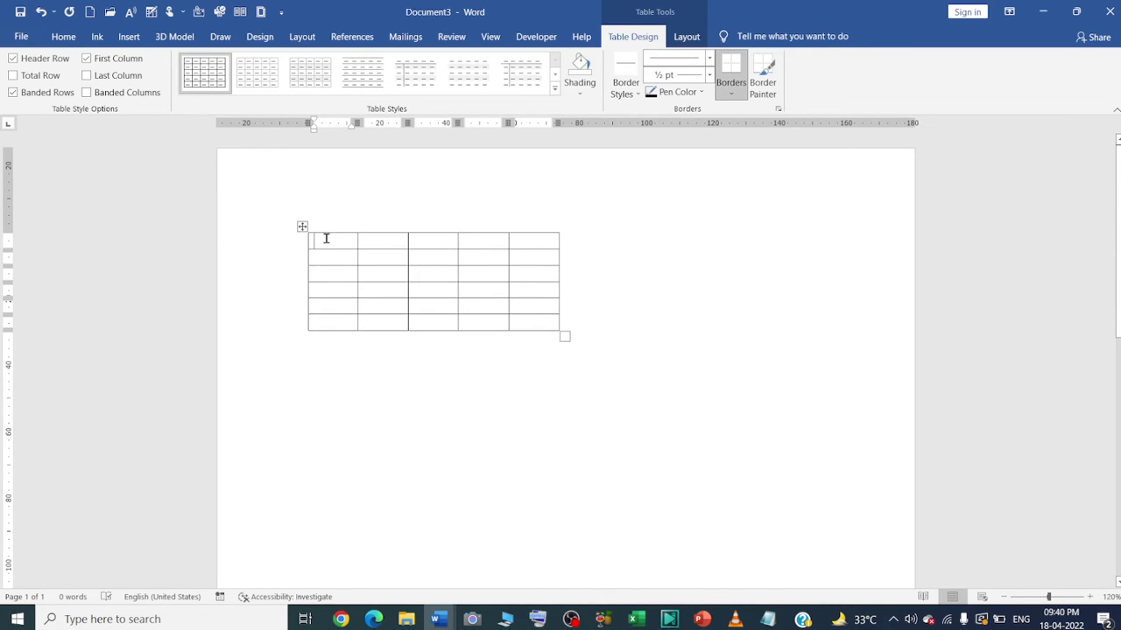
pyautogui.click(700, 241)
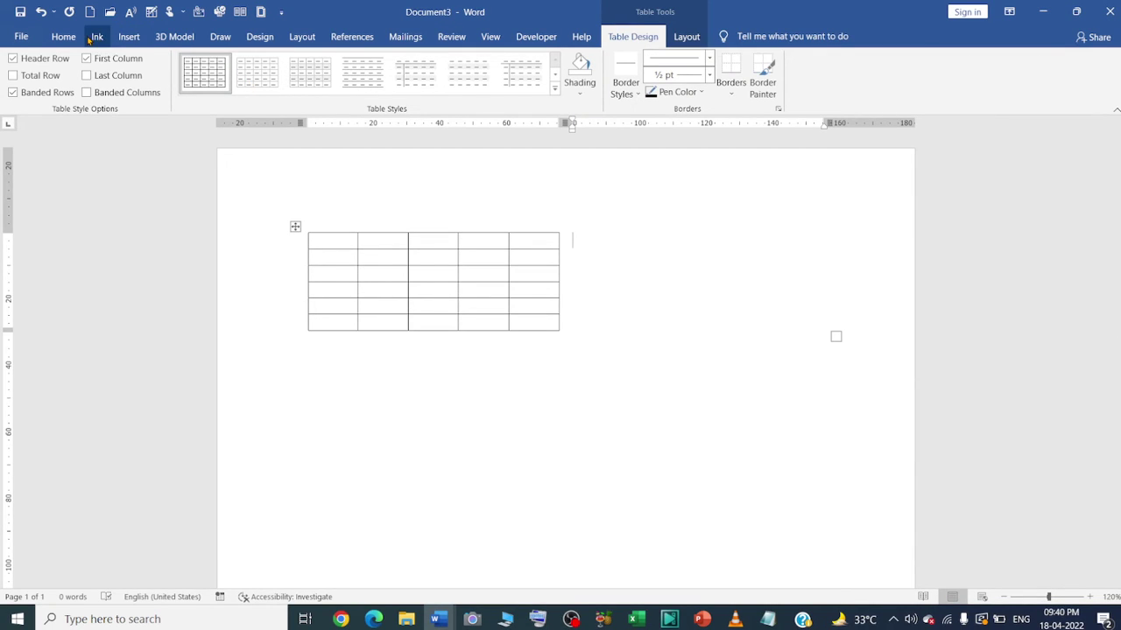
# Step: Insert a matching 5x6 table into the right holder cell beside the first
pyautogui.click(128, 37)
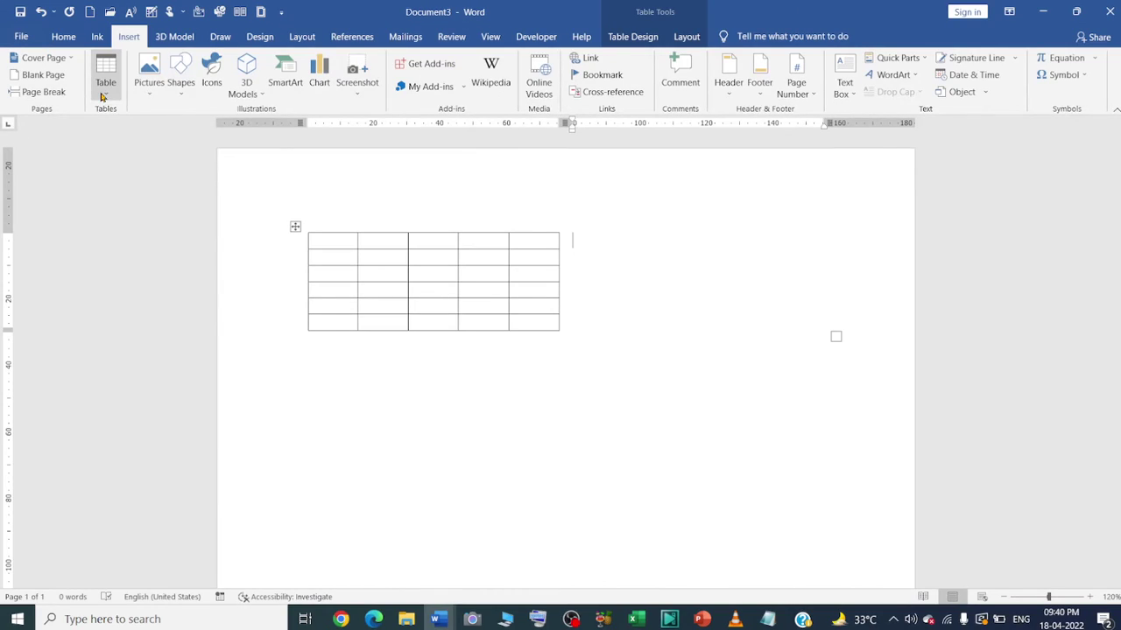
pyautogui.click(105, 79)
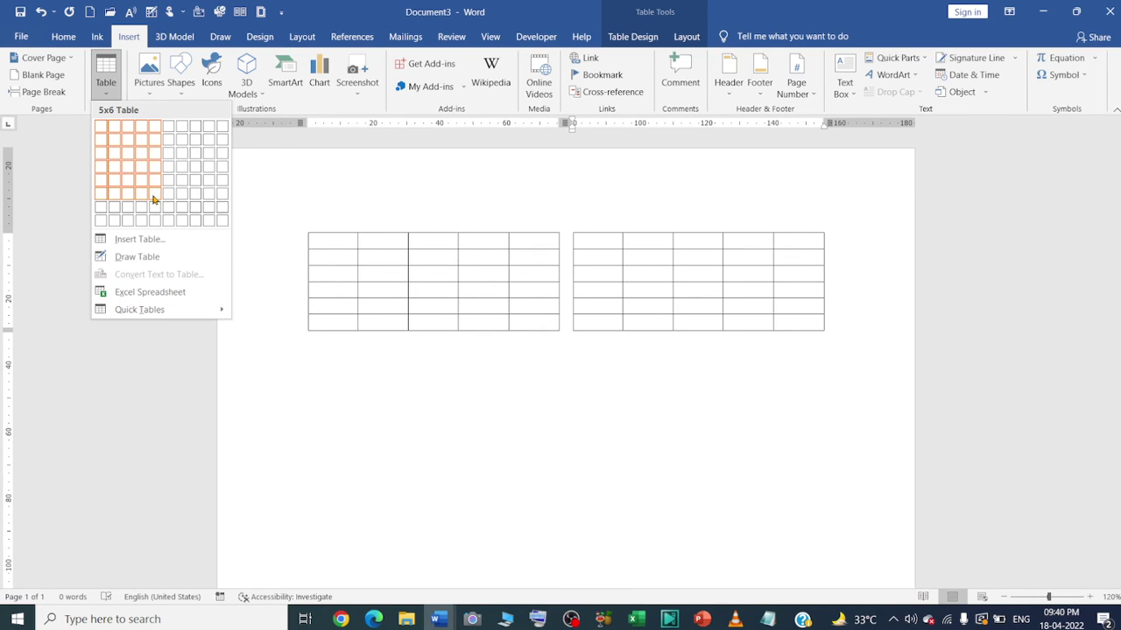
pyautogui.click(153, 200)
pyautogui.click(508, 400)
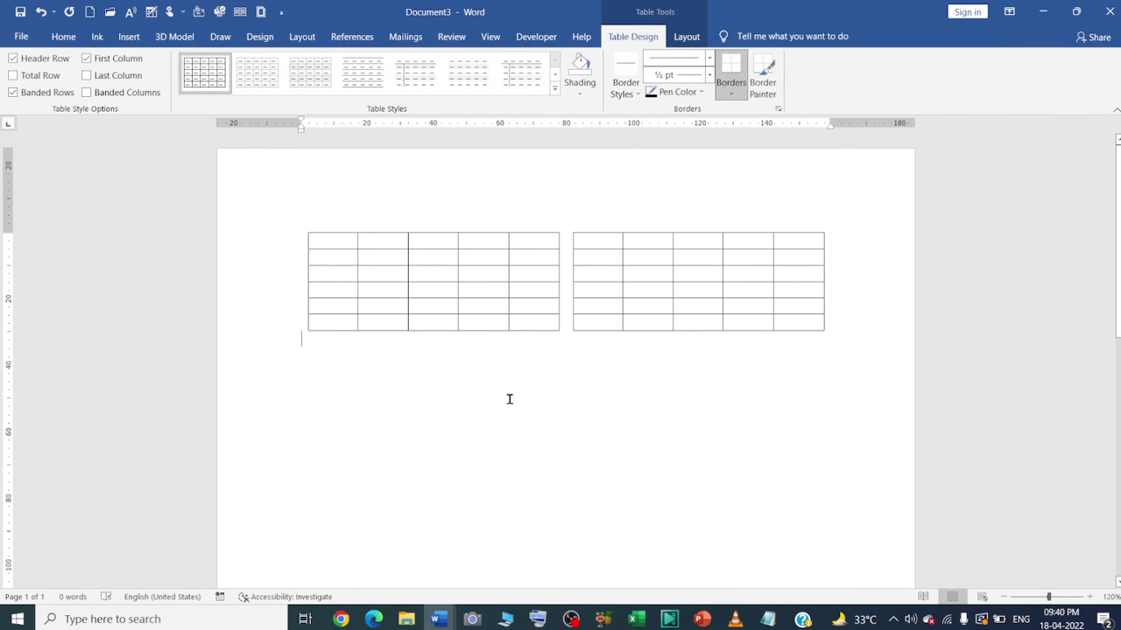